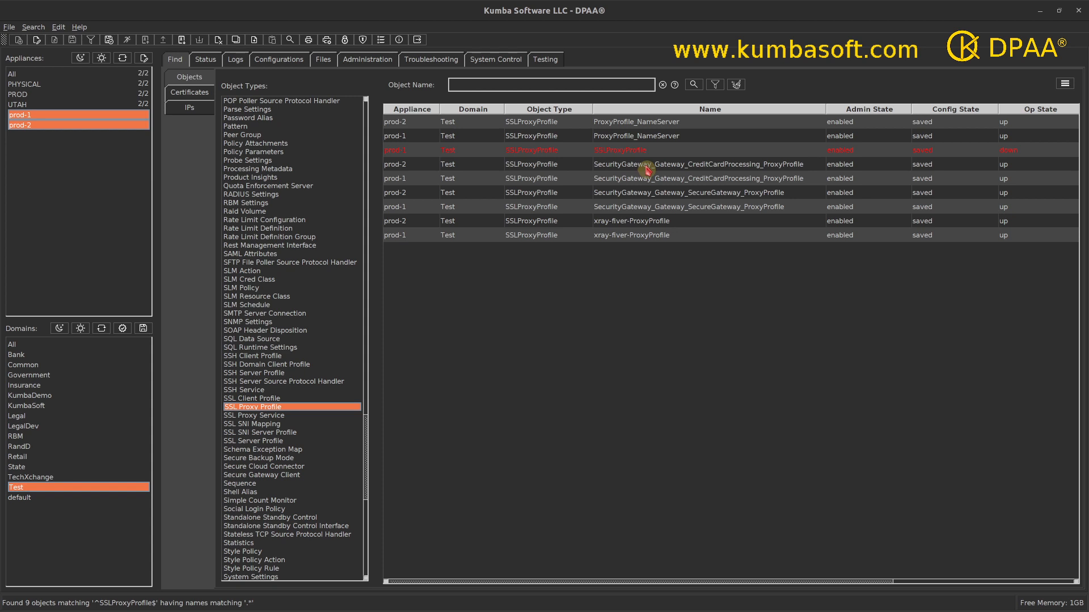
Show which objects reference the prod-2 SecurityGateway_Gateway_CreditCardProcessing_ProxyProfile, enlarge the reference diagram to examine it, and close it.
{"action": "left_click", "coordinate": [647, 170]}
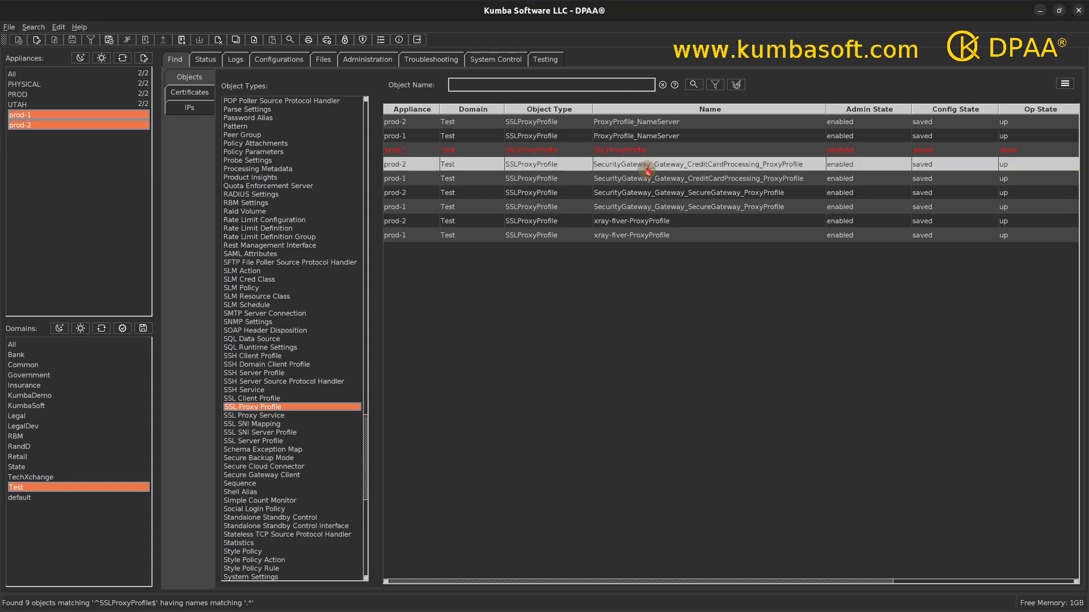
{"action": "right_click", "coordinate": [647, 170]}
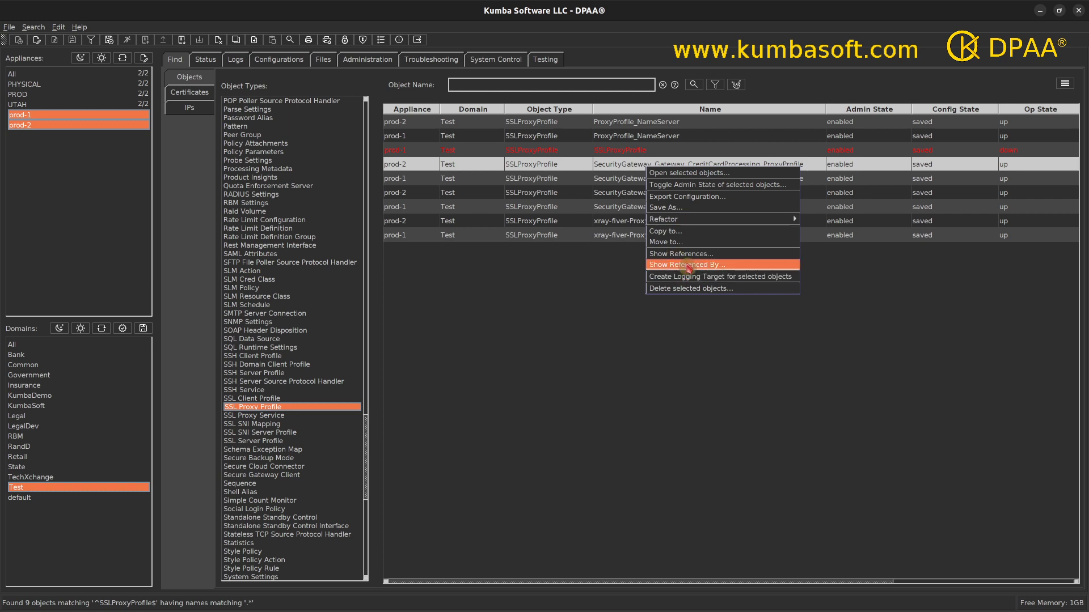
{"action": "left_click", "coordinate": [1064, 86]}
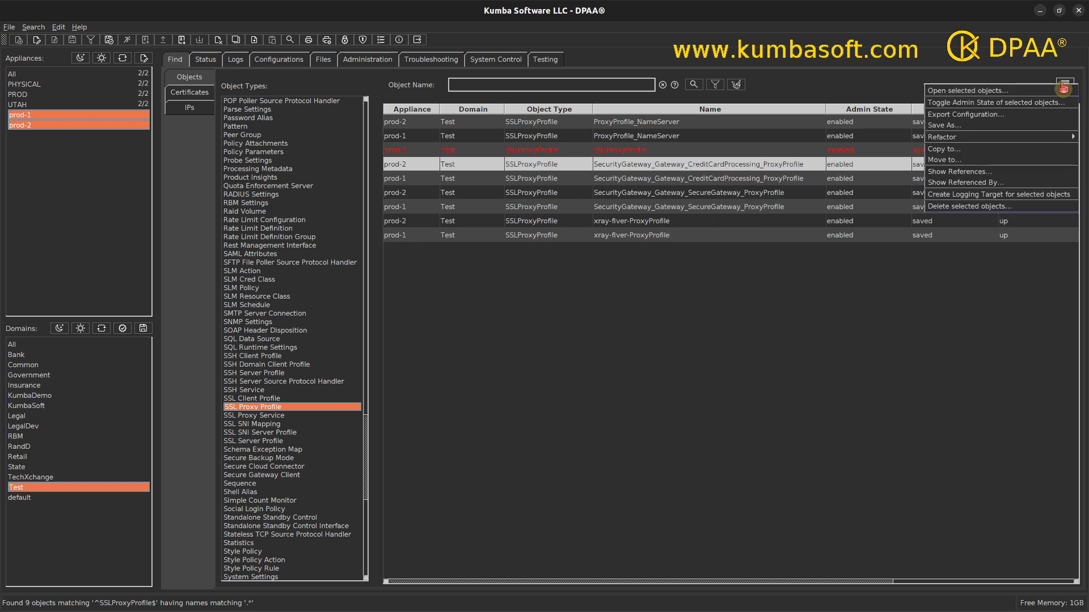
{"action": "left_click", "coordinate": [958, 183]}
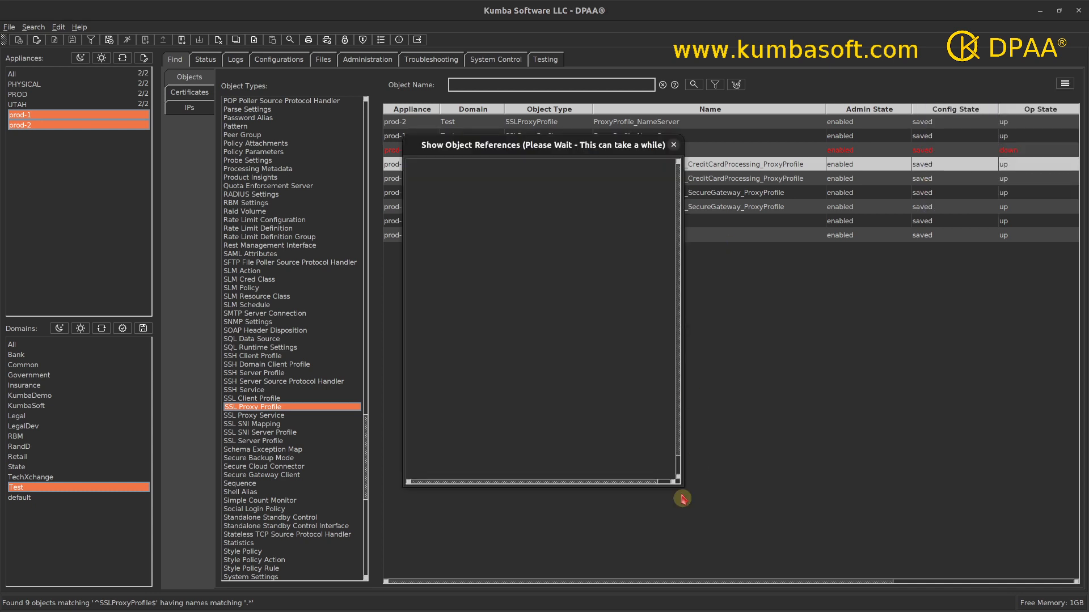
{"action": "left_click_drag", "start_coordinate": [685, 496], "coordinate": [743, 558]}
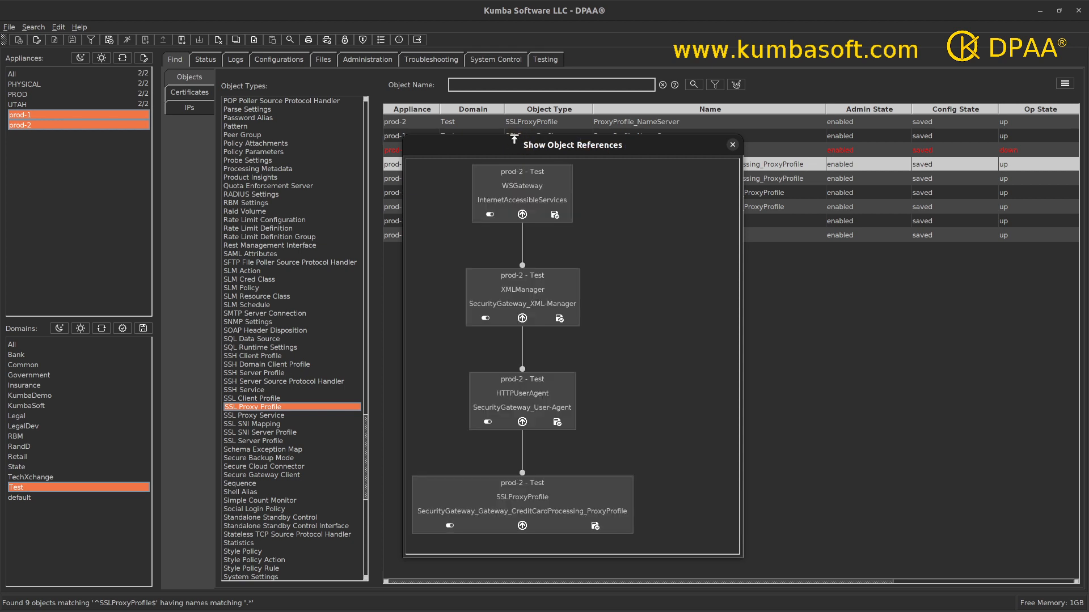
{"action": "left_click_drag", "start_coordinate": [513, 135], "coordinate": [505, 42]}
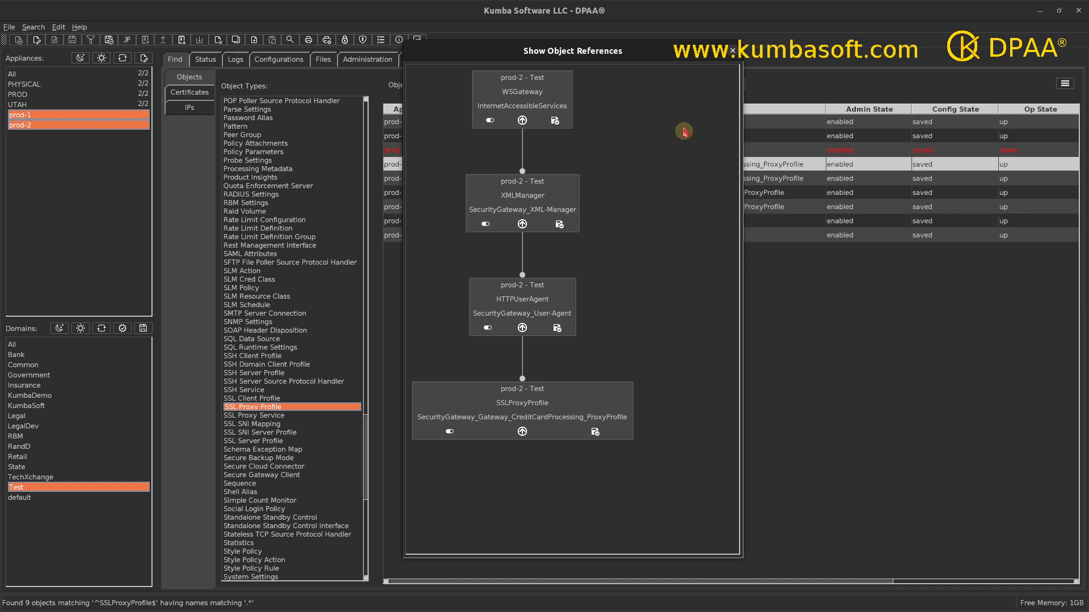
{"action": "left_click", "coordinate": [732, 51]}
Start the Migrate Selected Proxy Profiles refactoring for the CreditCardProcessing proxy profiles on prod-1 and prod-2, widening the dialog to show all columns.
{"action": "left_click", "coordinate": [623, 180], "text": "ctrl"}
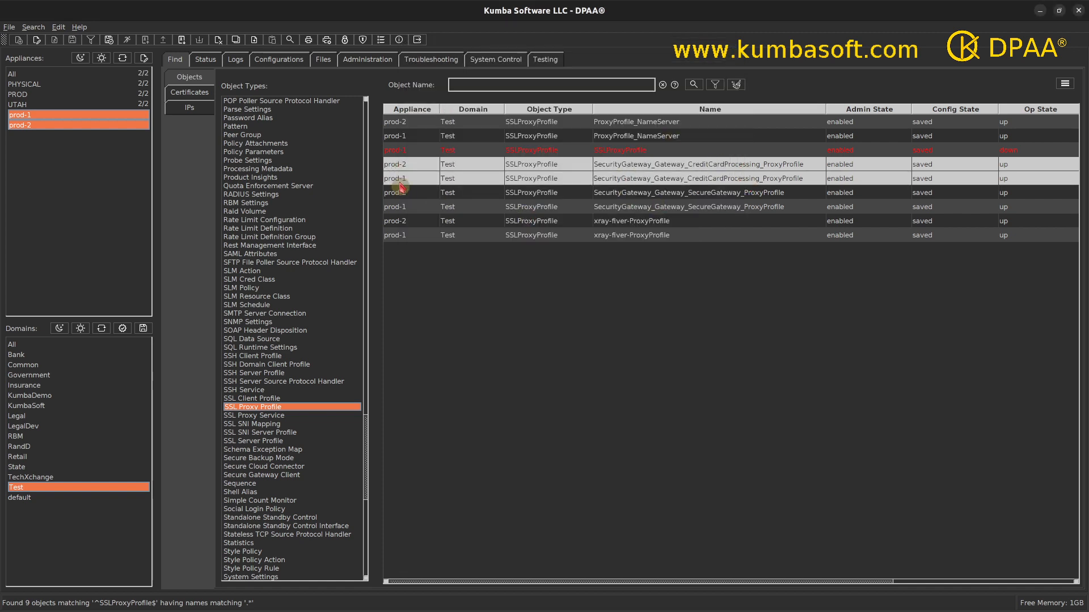
{"action": "right_click", "coordinate": [592, 171]}
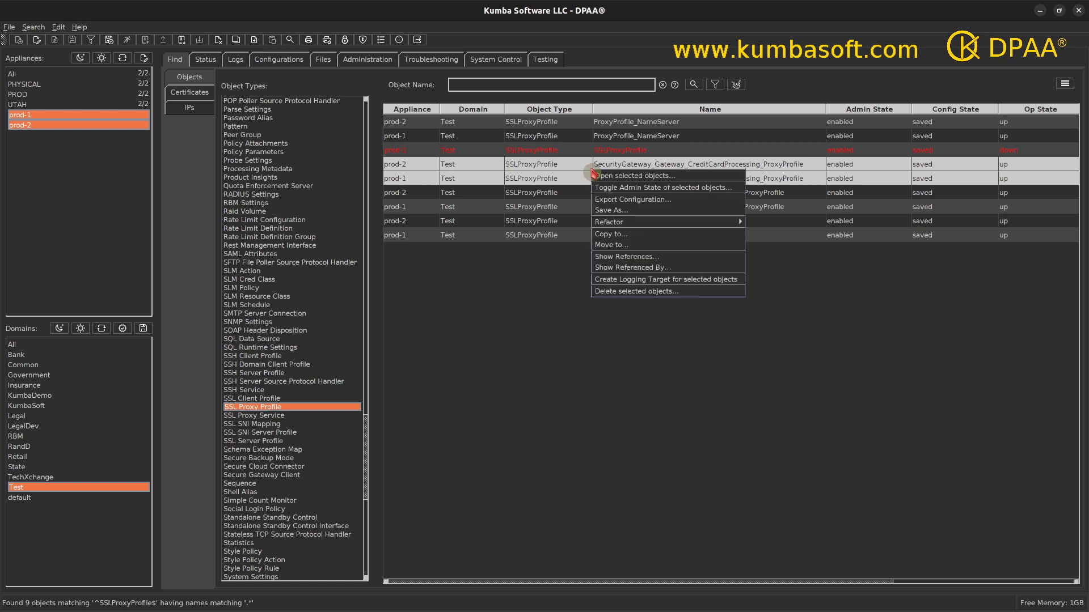
{"action": "mouse_move", "coordinate": [646, 226]}
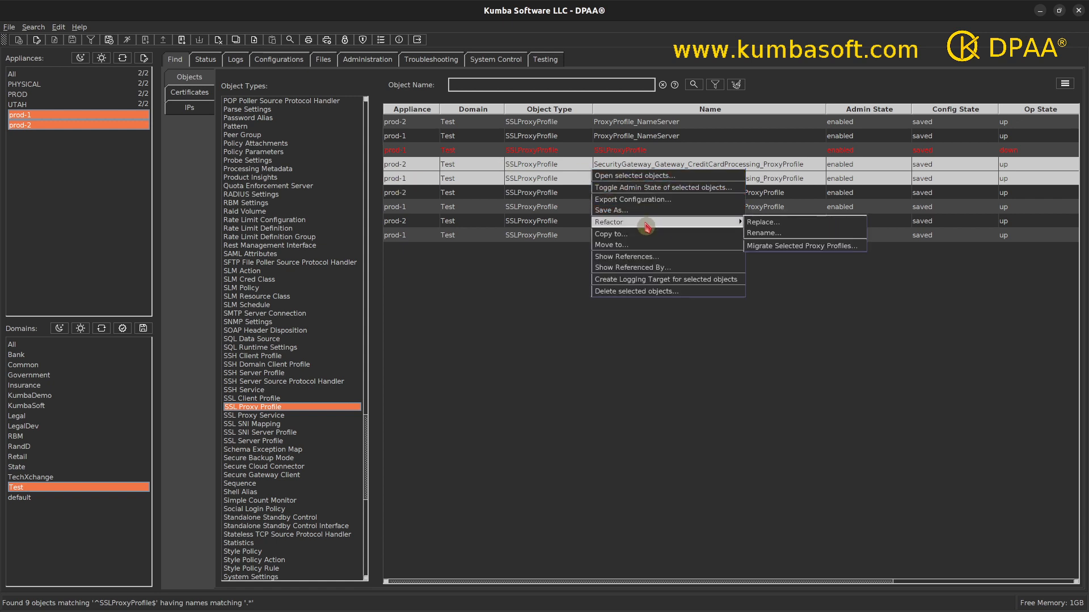
{"action": "left_click", "coordinate": [798, 248]}
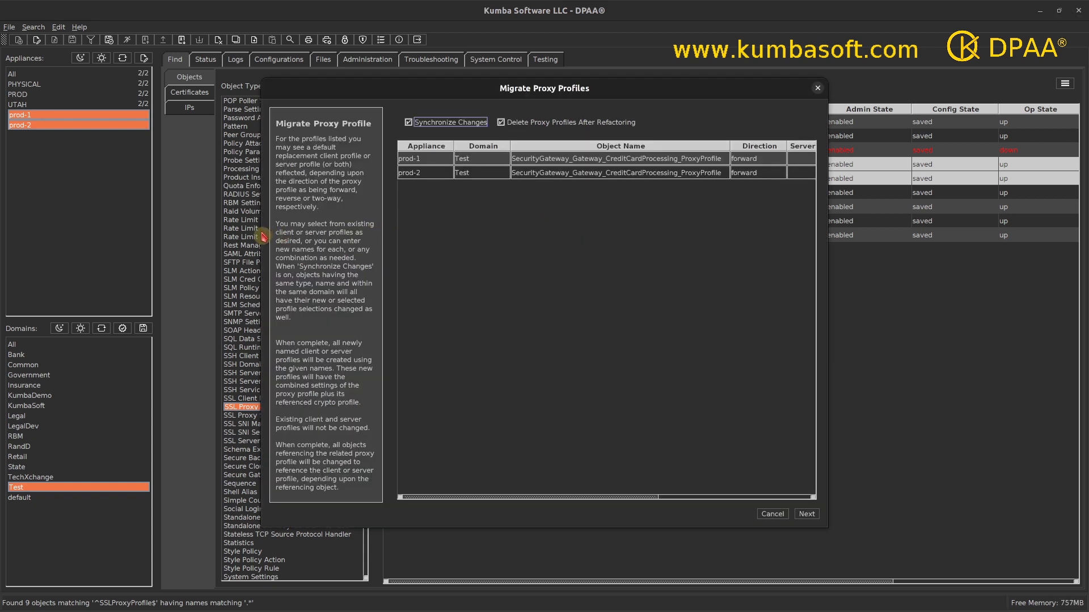
{"action": "left_click_drag", "start_coordinate": [252, 234], "coordinate": [55, 229]}
{"action": "left_click_drag", "start_coordinate": [828, 276], "coordinate": [933, 280]}
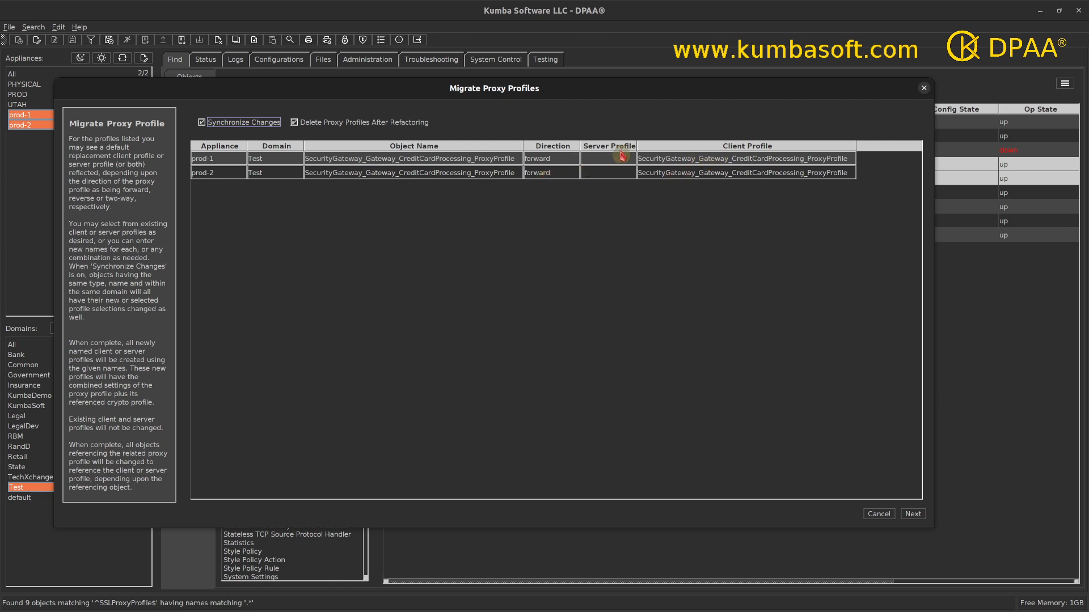
{"action": "left_click_drag", "start_coordinate": [632, 145], "coordinate": [674, 146]}
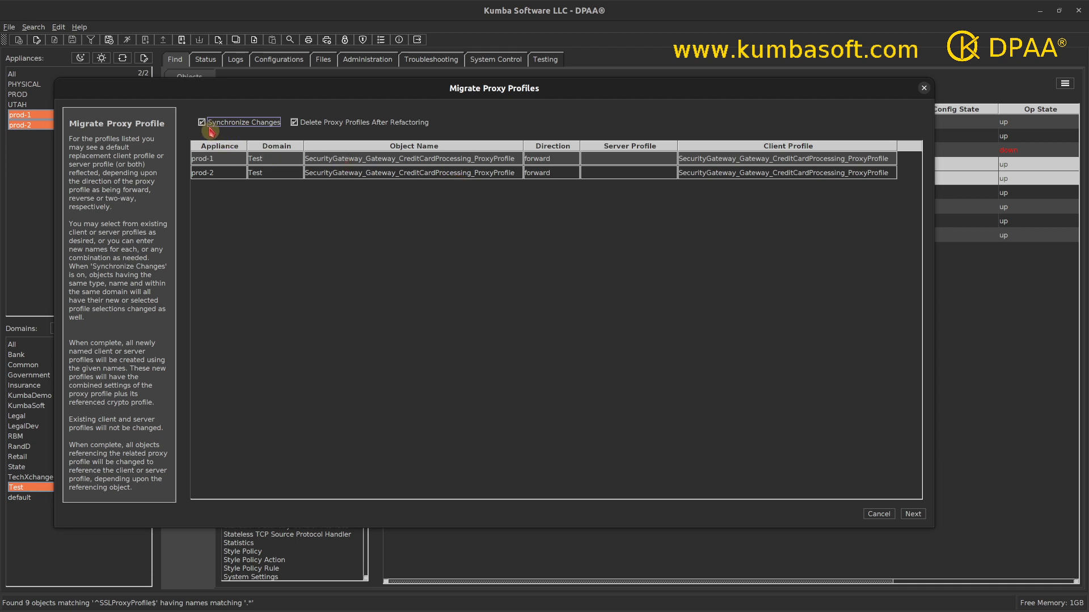
Set the replacement client profile to New_Client_Profile for both proxy profiles and adjust the table's column widths.
{"action": "left_click", "coordinate": [744, 160]}
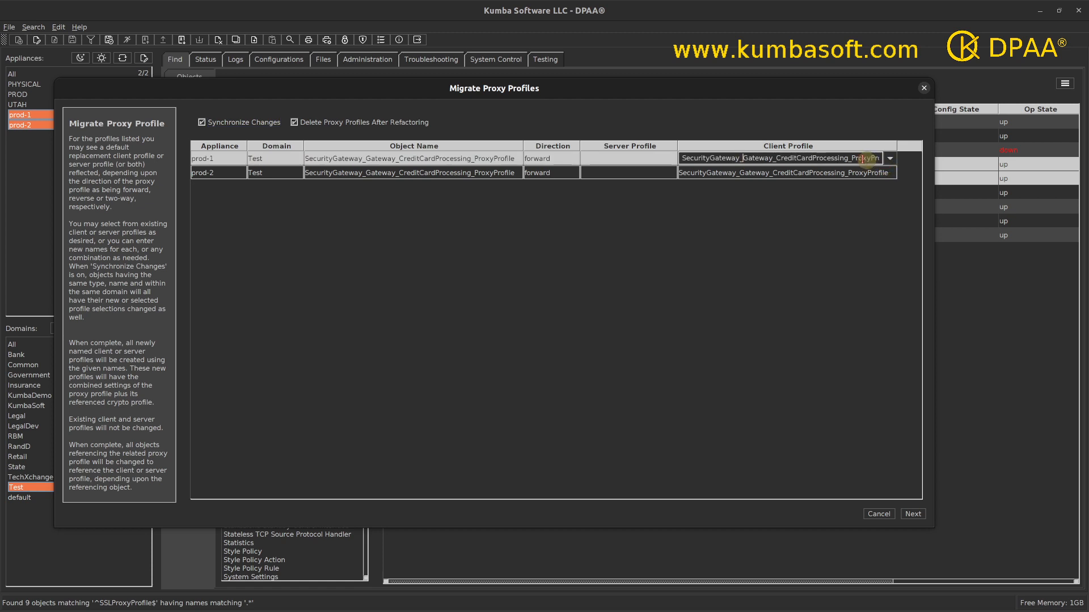
{"action": "key", "text": "ctrl+a"}
{"action": "type", "text": "N"}
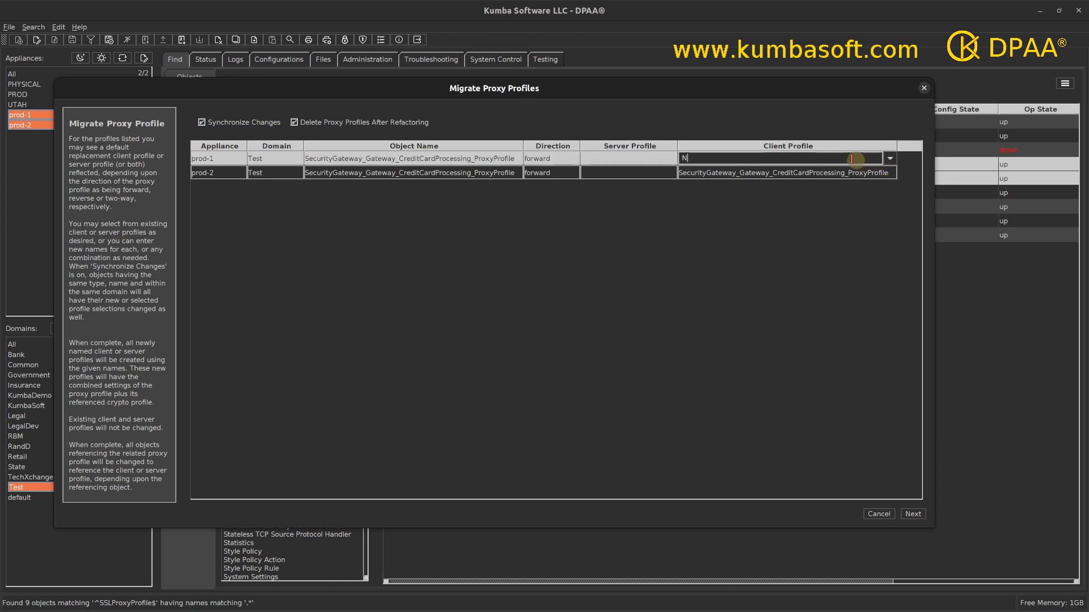
{"action": "type", "text": "ew_Client_Profile"}
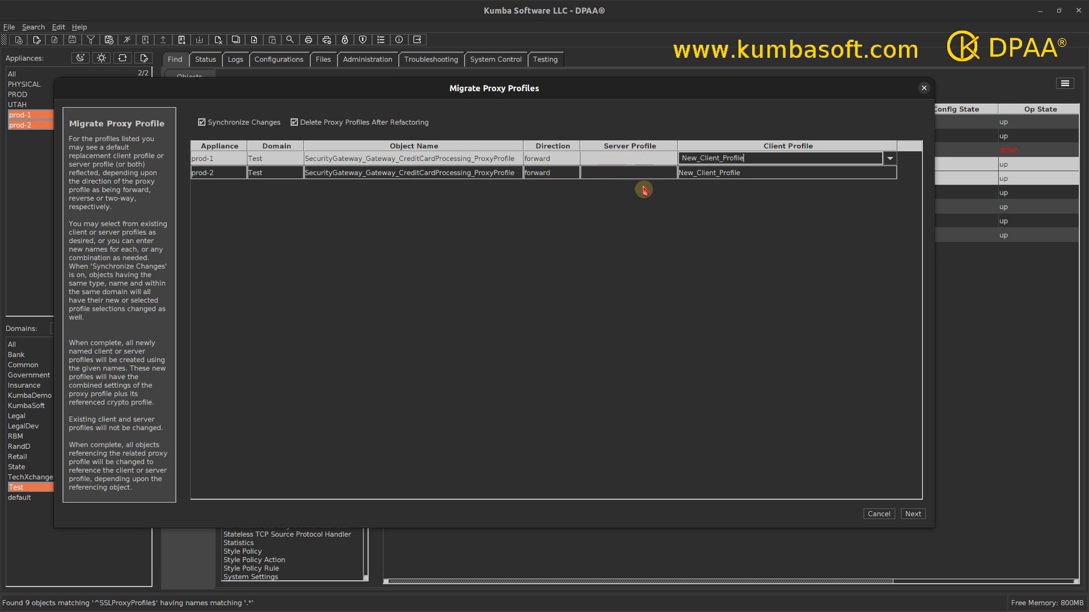
{"action": "left_click", "coordinate": [625, 172]}
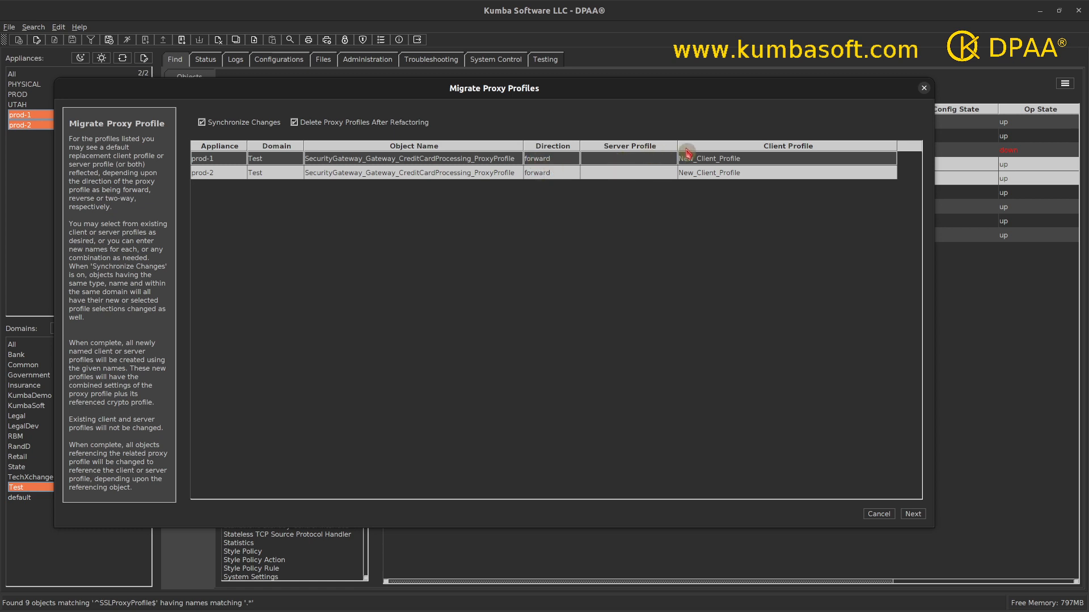
{"action": "left_click_drag", "start_coordinate": [676, 148], "coordinate": [698, 148]}
{"action": "left_click_drag", "start_coordinate": [916, 148], "coordinate": [856, 150]}
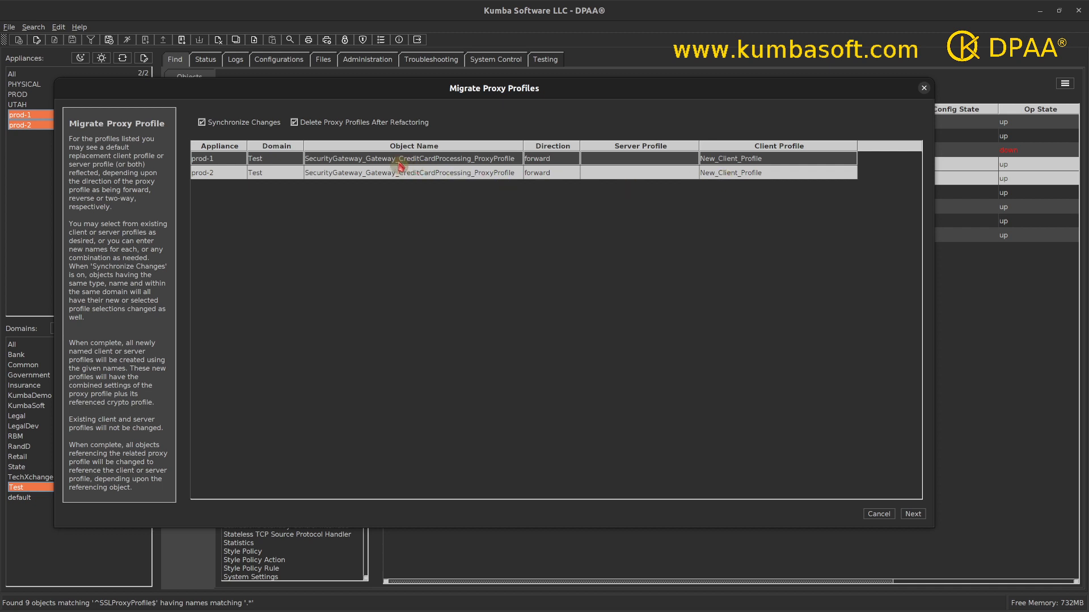
Review the existing client profiles offered as replacements for the prod-1 proxy profile without choosing one.
{"action": "key", "text": "Down"}
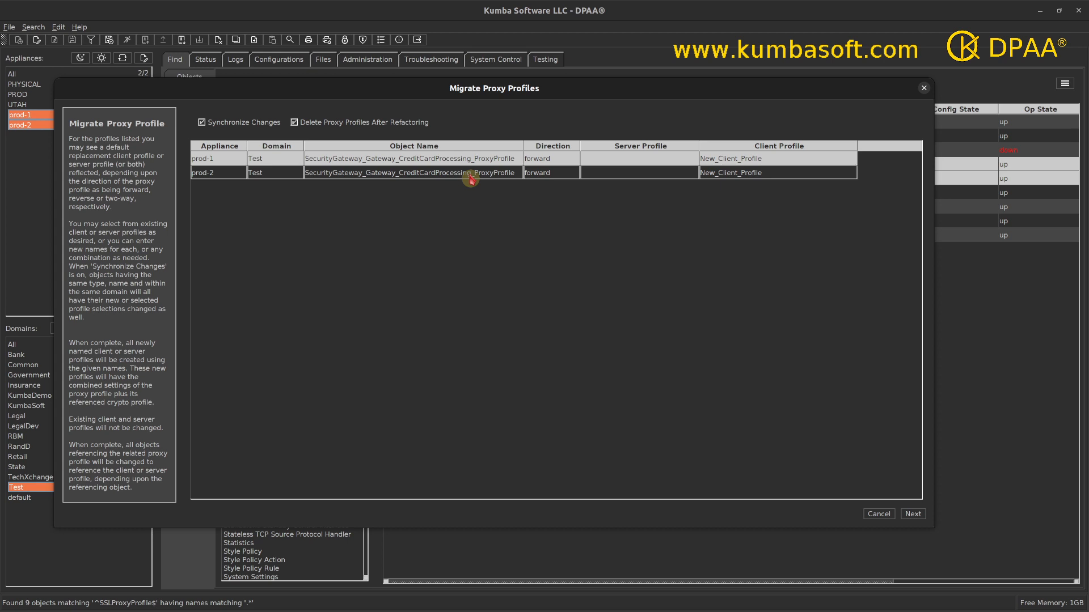
{"action": "left_click", "coordinate": [295, 124]}
{"action": "left_click", "coordinate": [851, 165]}
{"action": "left_click", "coordinate": [850, 160]}
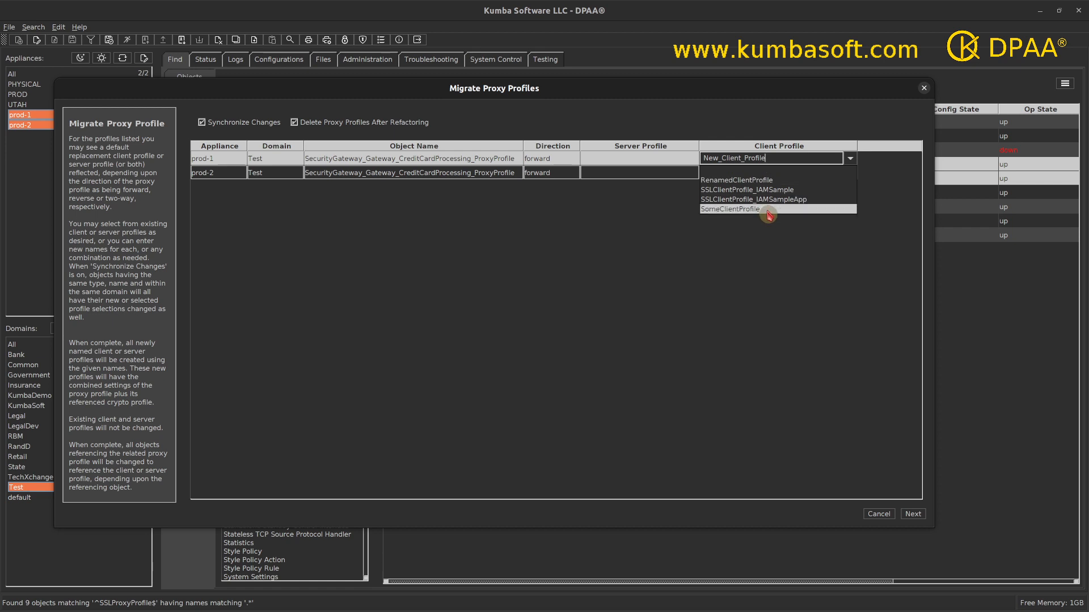
{"action": "left_click", "coordinate": [752, 276]}
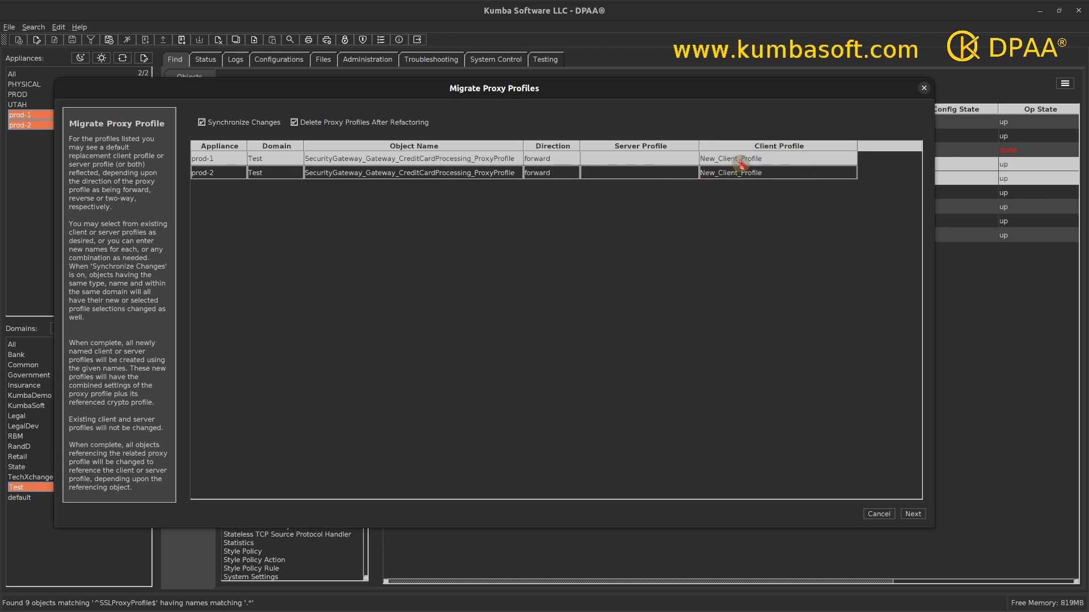
{"action": "left_click", "coordinate": [852, 162]}
{"action": "left_click", "coordinate": [852, 163]}
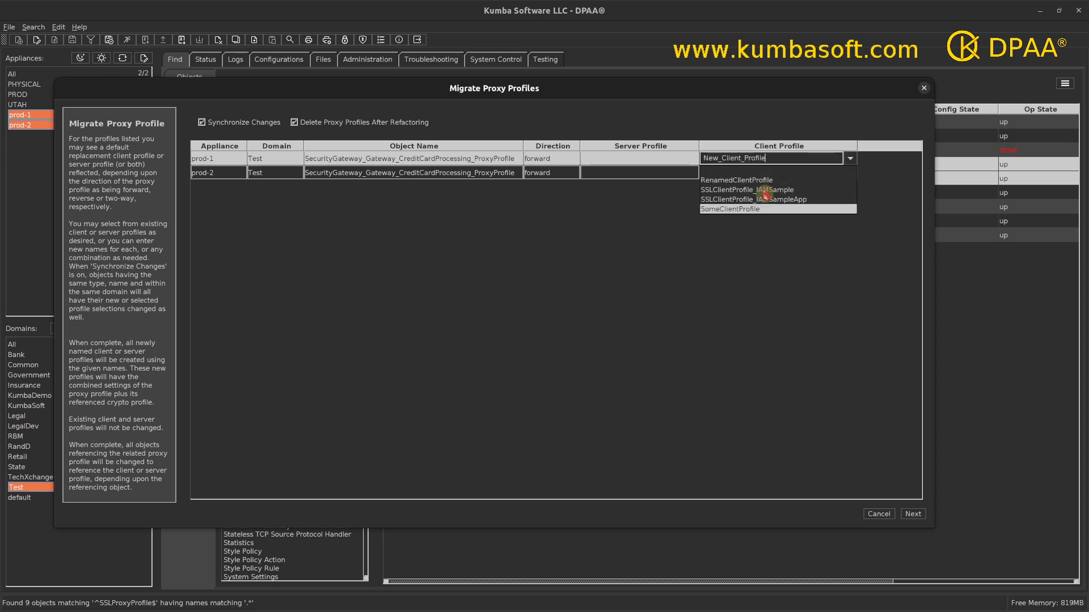
{"action": "left_click", "coordinate": [756, 245]}
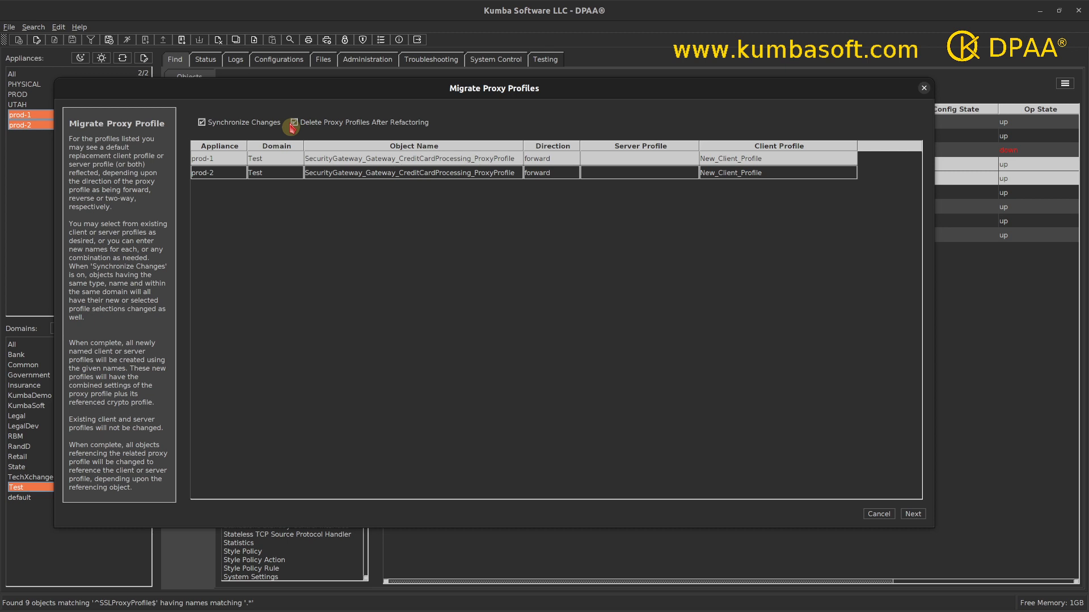
Preview the planned migration actions, run the migration, and dismiss the results after widening the command descriptions.
{"action": "left_click", "coordinate": [913, 514]}
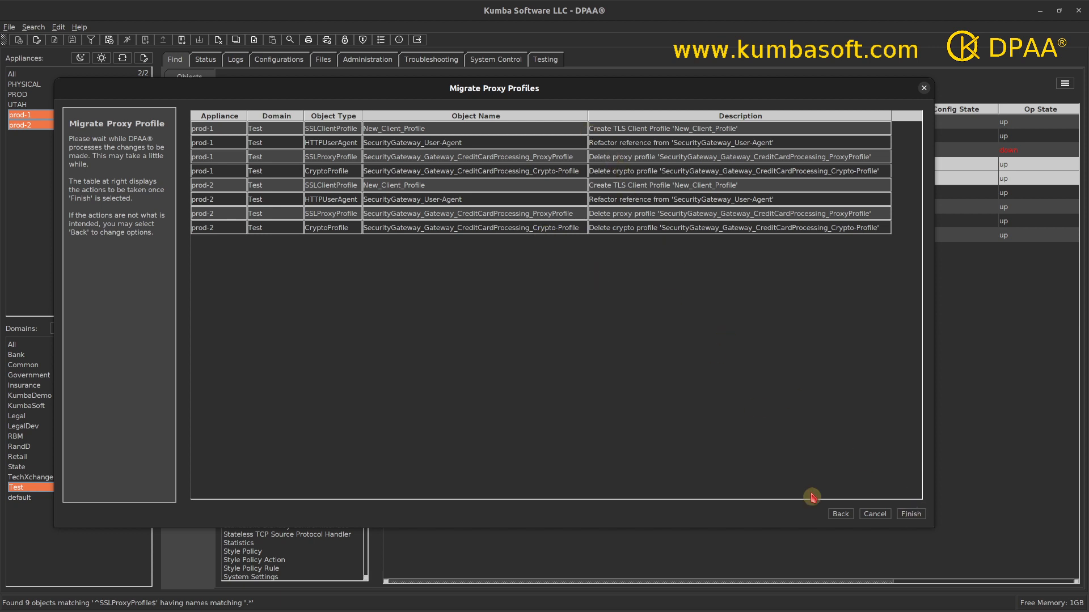
{"action": "left_click", "coordinate": [909, 514]}
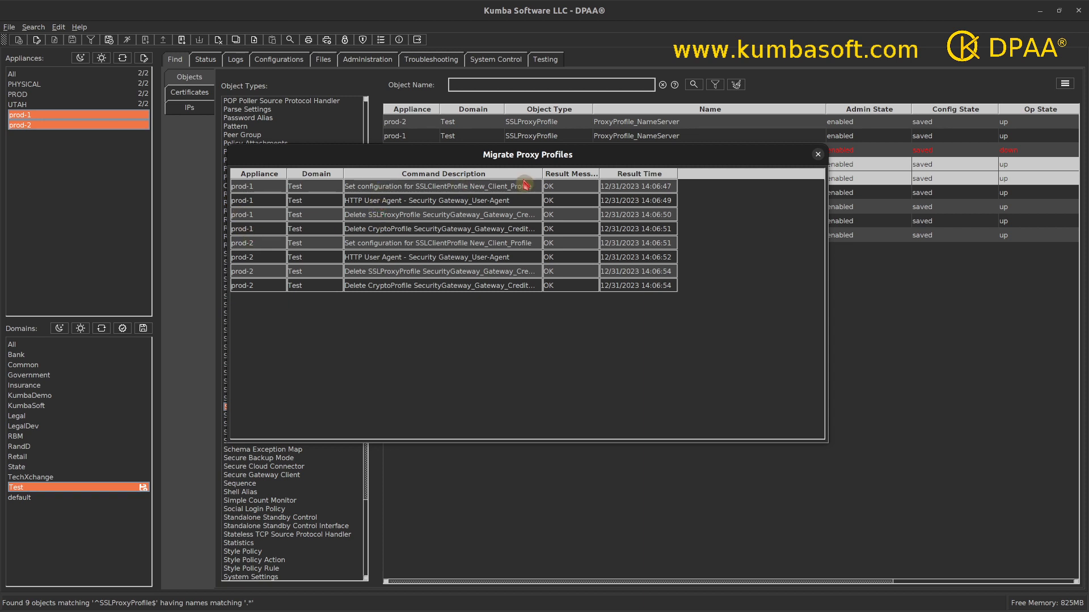
{"action": "left_click_drag", "start_coordinate": [540, 174], "coordinate": [676, 190]}
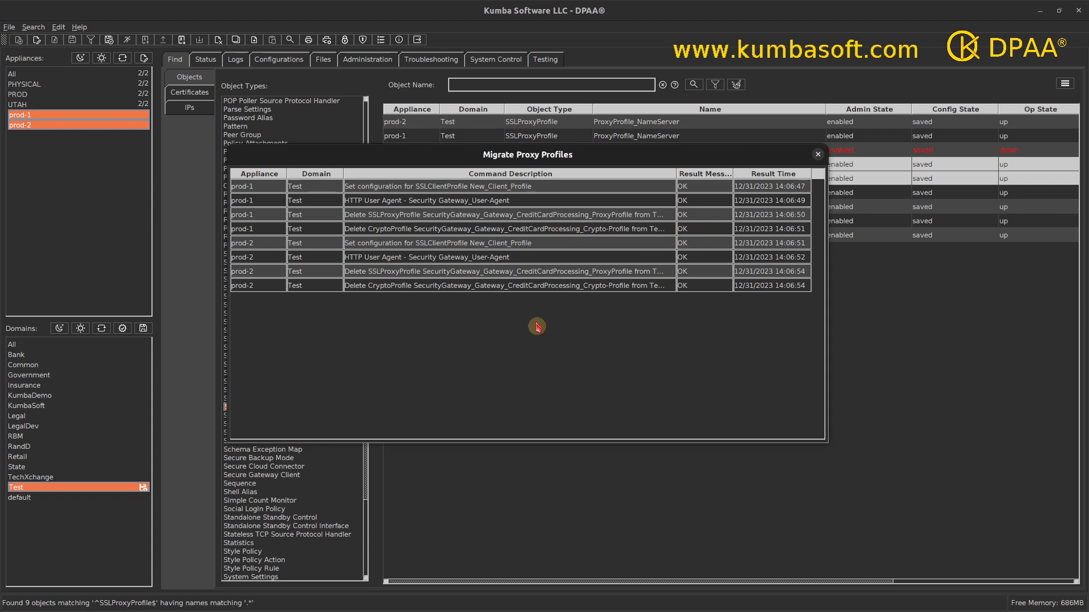
{"action": "left_click", "coordinate": [819, 157]}
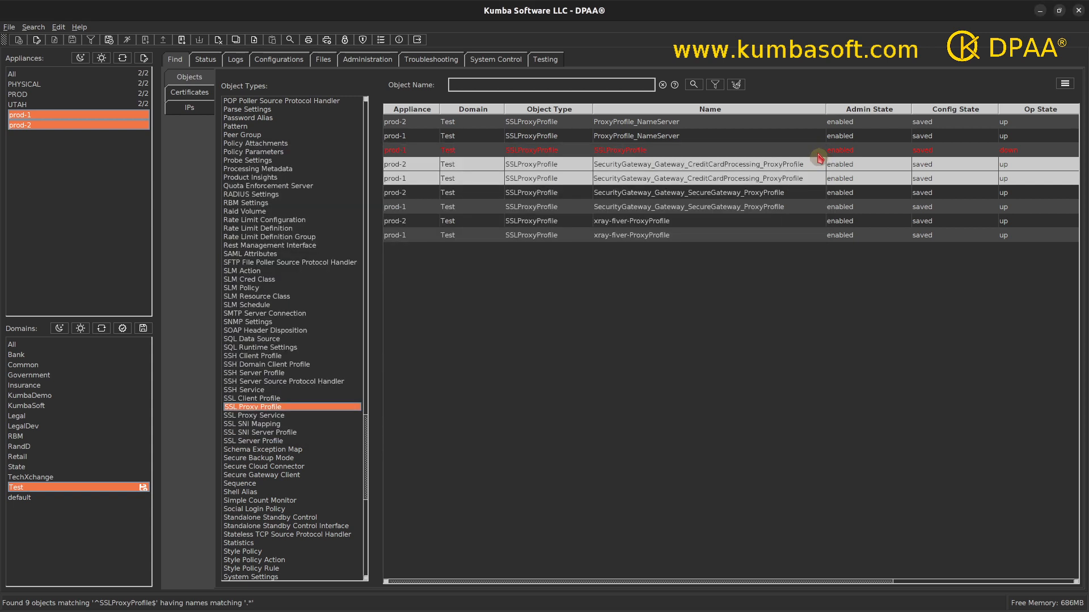
Search for both SSL Client Profile and SSL Proxy Profile objects, and highlight the two deleted CreditCardProcessing proxy profiles.
{"action": "left_click", "coordinate": [258, 399], "text": "ctrl"}
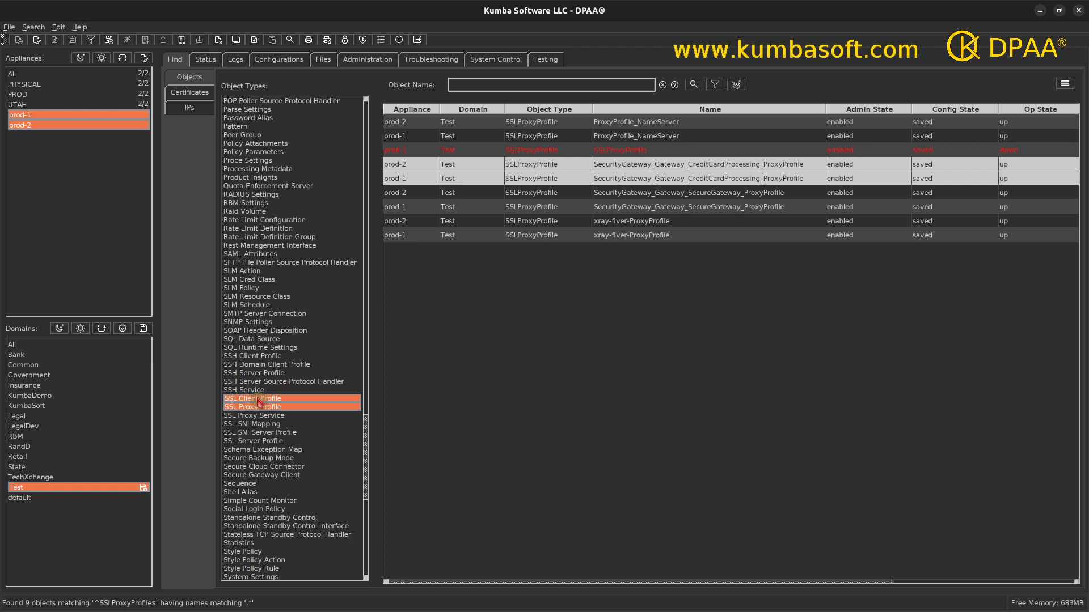
{"action": "left_click", "coordinate": [694, 89]}
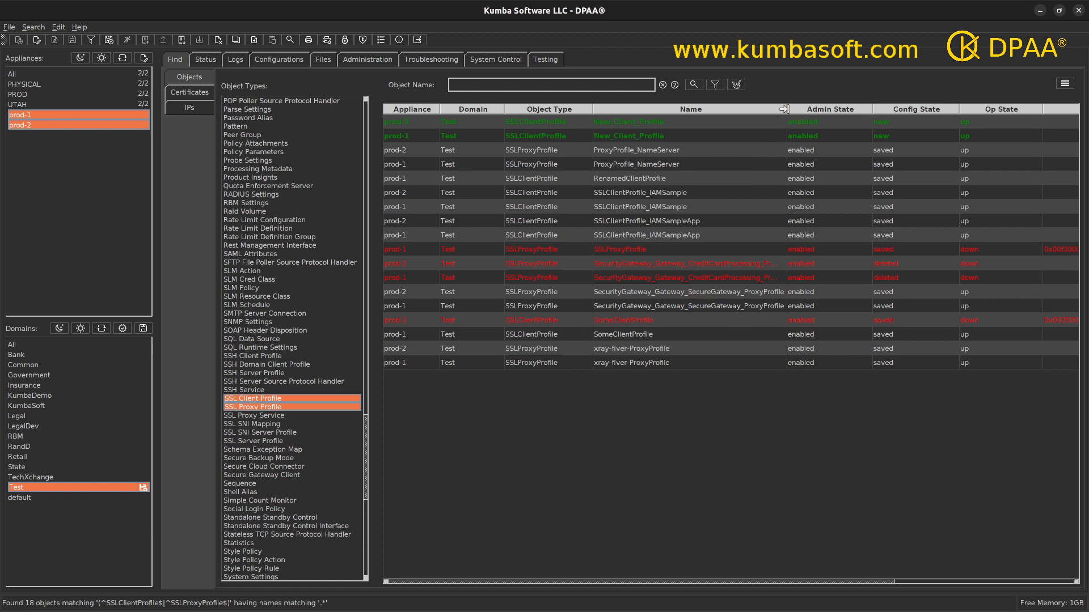
{"action": "left_click_drag", "start_coordinate": [787, 108], "coordinate": [825, 110]}
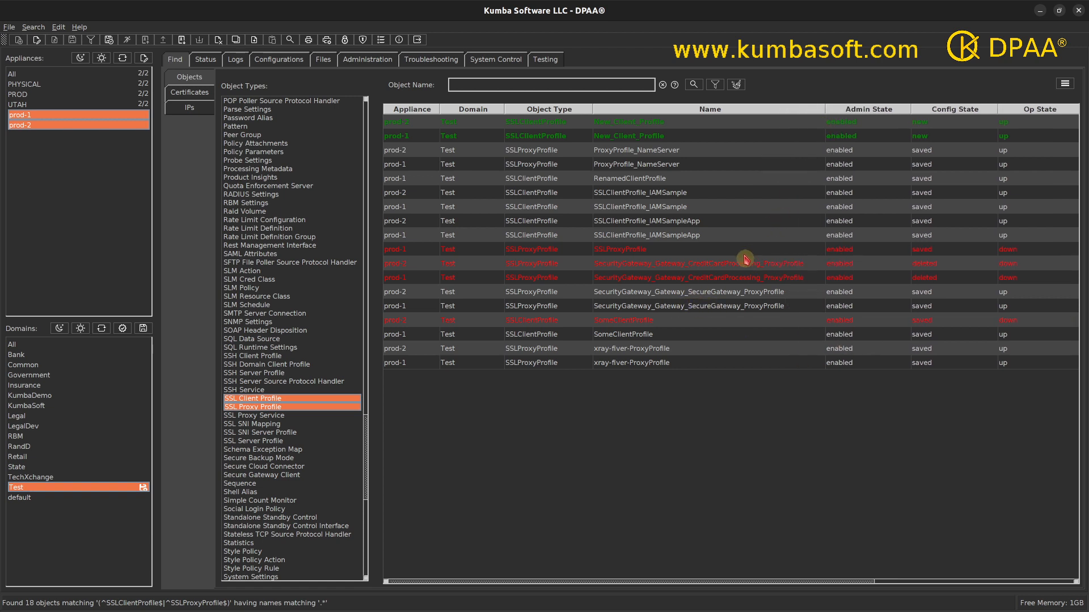
{"action": "left_click_drag", "start_coordinate": [739, 266], "coordinate": [739, 279]}
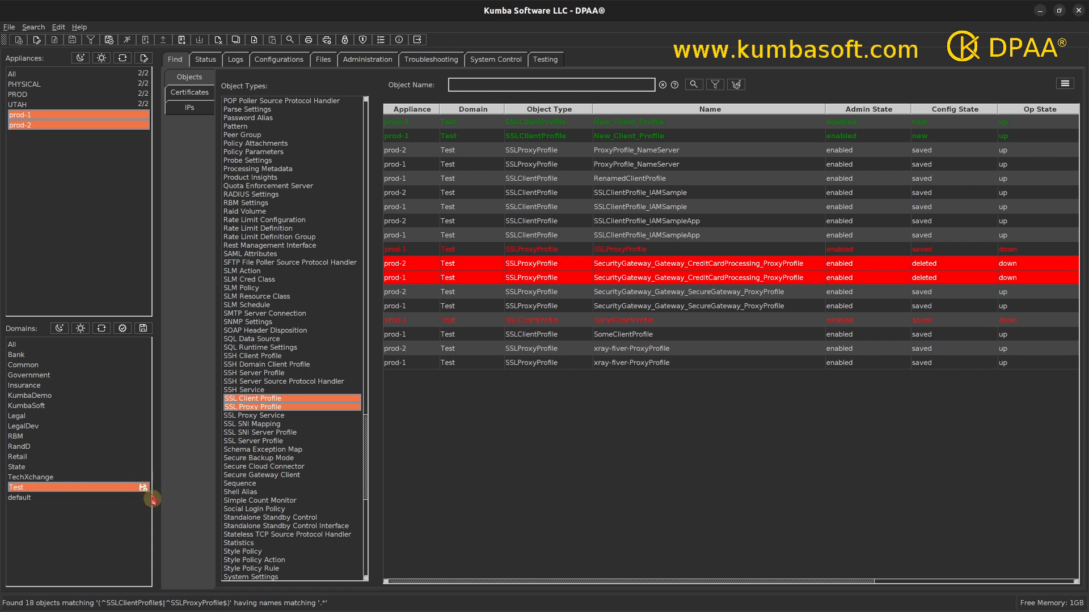
Save the Test domain's configuration on both appliances and dismiss the results.
{"action": "left_click", "coordinate": [142, 330]}
{"action": "left_click", "coordinate": [532, 331]}
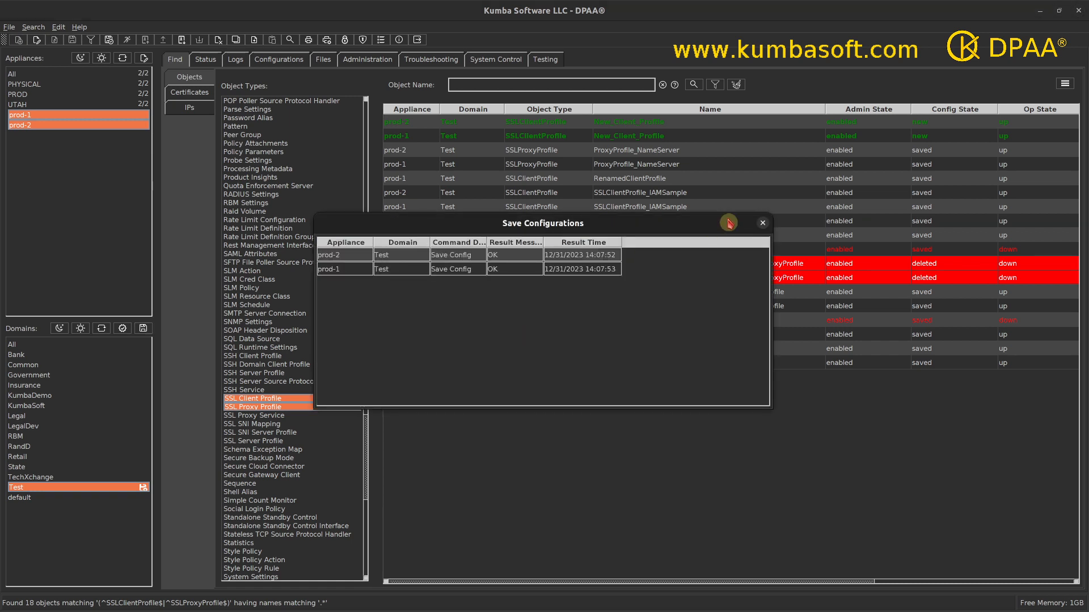
{"action": "left_click", "coordinate": [762, 223]}
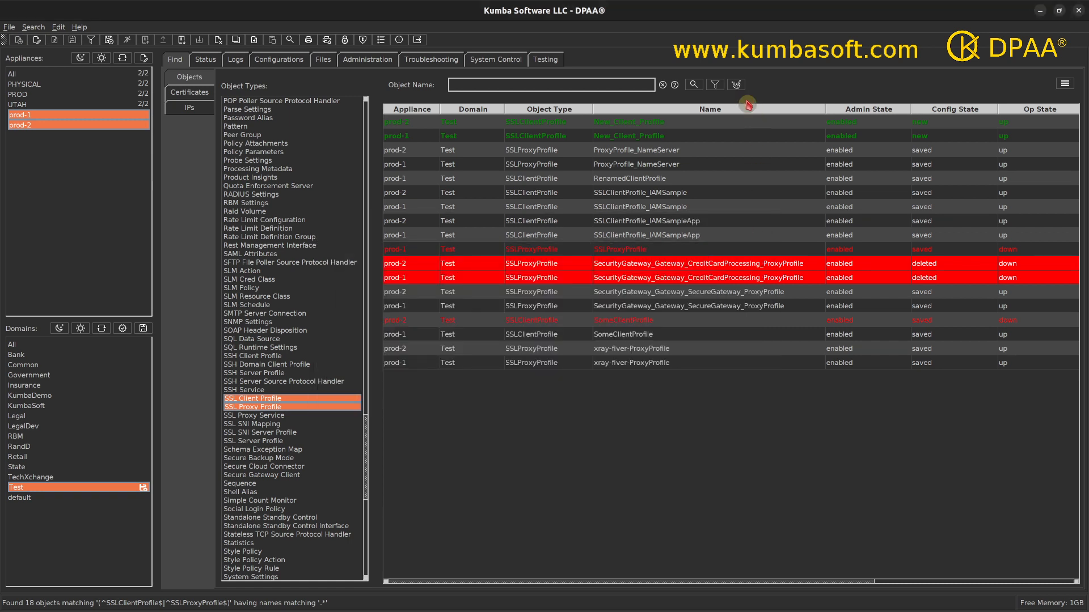
Rerun the profile search, select both New_Client_Profile entries, and widen the name column to check their saved state.
{"action": "left_click", "coordinate": [691, 85]}
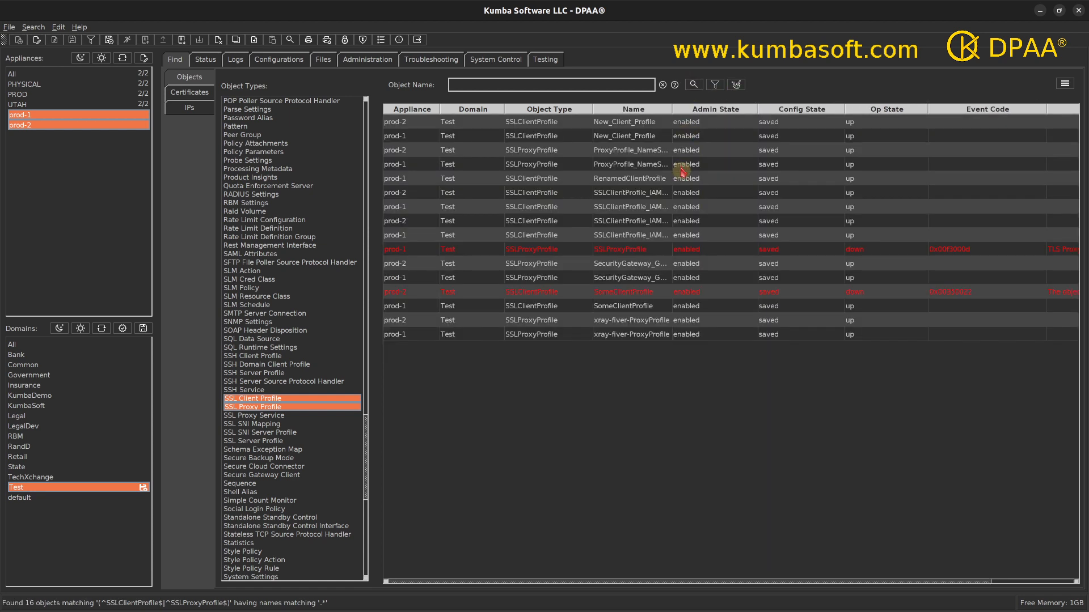
{"action": "left_click_drag", "start_coordinate": [622, 127], "coordinate": [624, 139]}
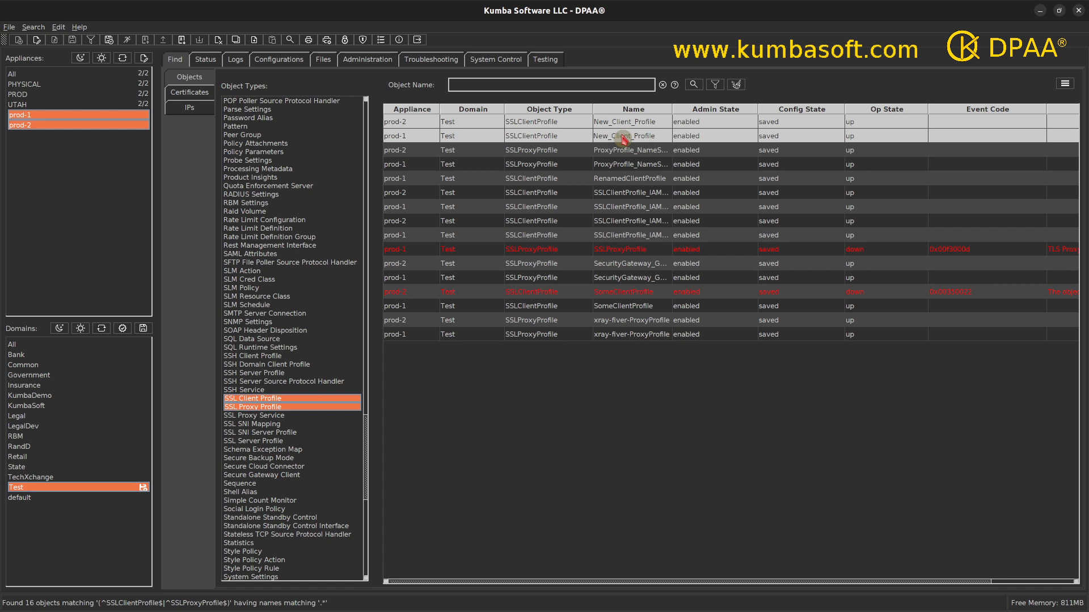
{"action": "left_click_drag", "start_coordinate": [672, 109], "coordinate": [702, 109]}
{"action": "left_click_drag", "start_coordinate": [772, 124], "coordinate": [812, 131]}
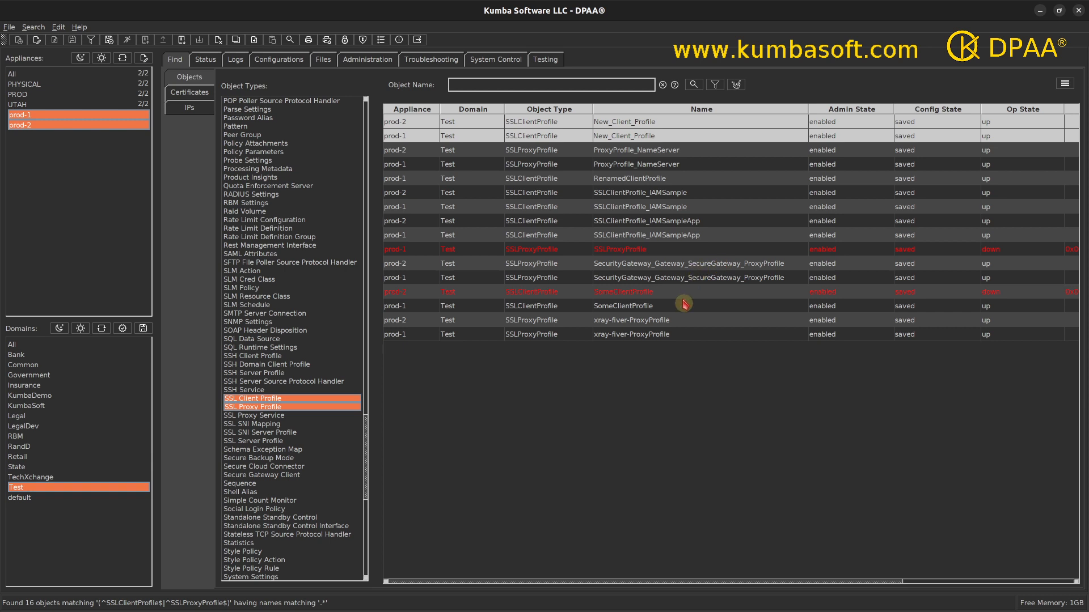
Show which objects reference New_Client_Profile on prod-2, enlarge the reference diagram to examine it, and close it.
{"action": "left_click", "coordinate": [574, 126]}
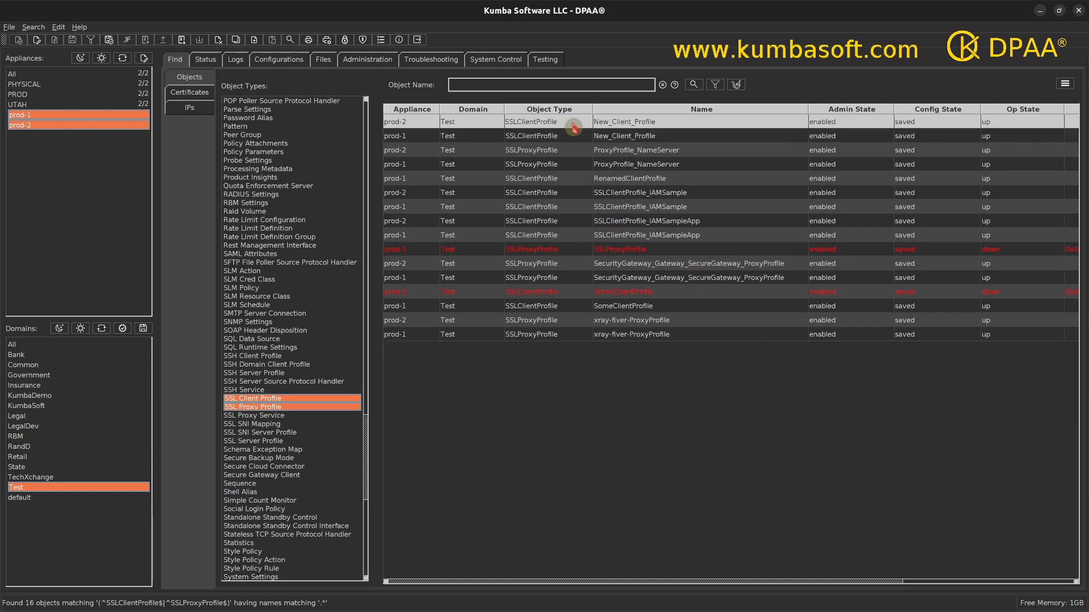
{"action": "right_click", "coordinate": [574, 126]}
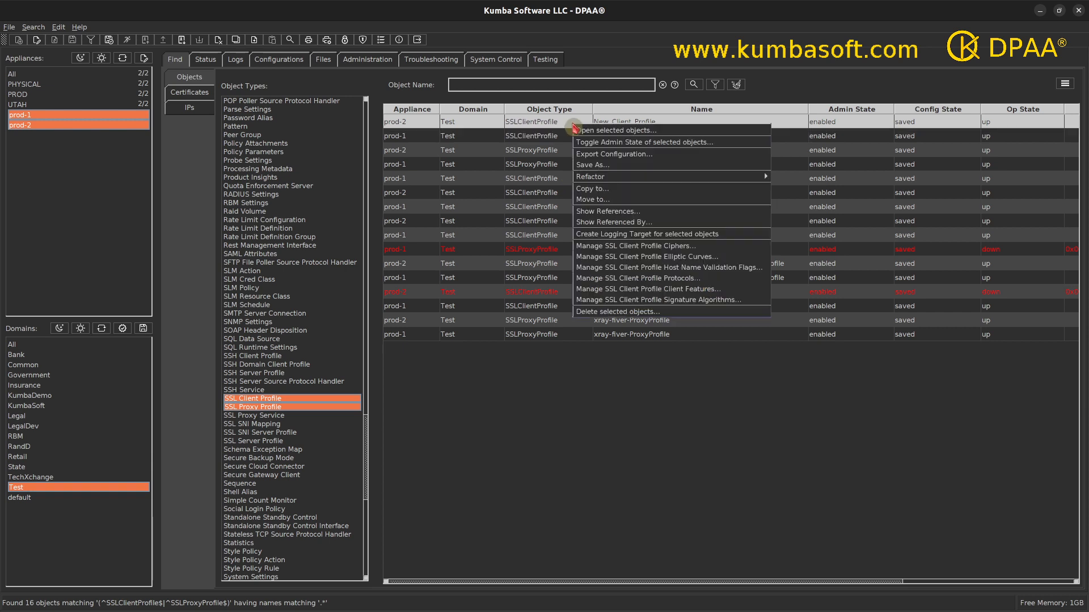
{"action": "left_click", "coordinate": [621, 222]}
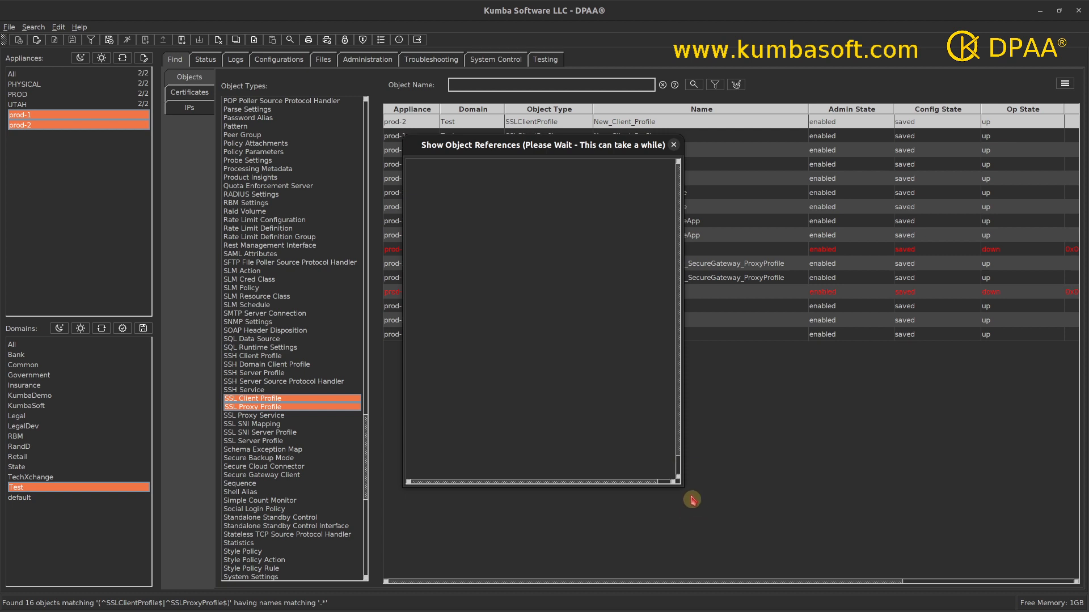
{"action": "left_click_drag", "start_coordinate": [681, 483], "coordinate": [751, 577]}
{"action": "left_click_drag", "start_coordinate": [583, 156], "coordinate": [549, 106]}
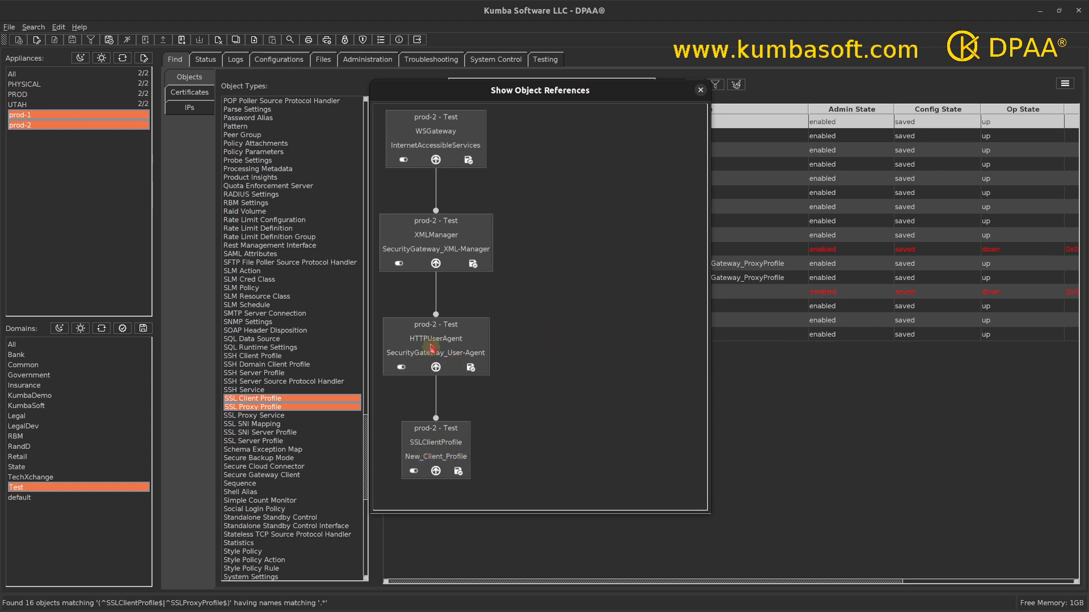
{"action": "left_click", "coordinate": [701, 91]}
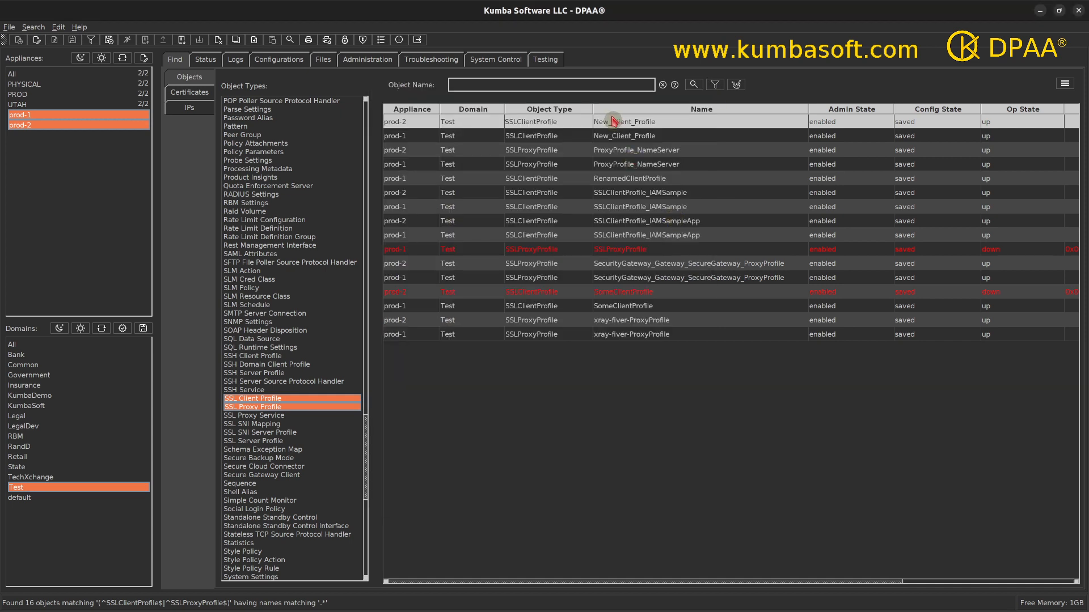